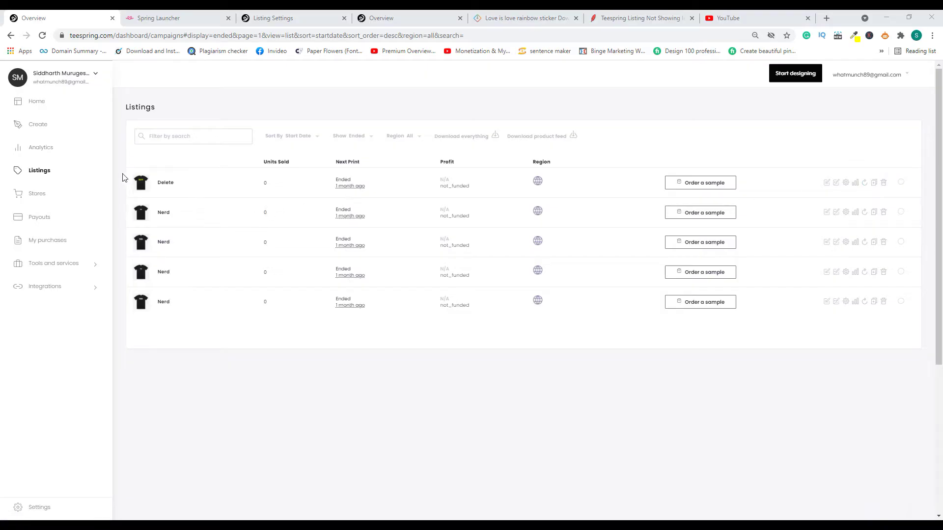
Open the 'Show: Ended' status filter on the Listings page to see its options
{"action": "left_click", "coordinate": [365, 136]}
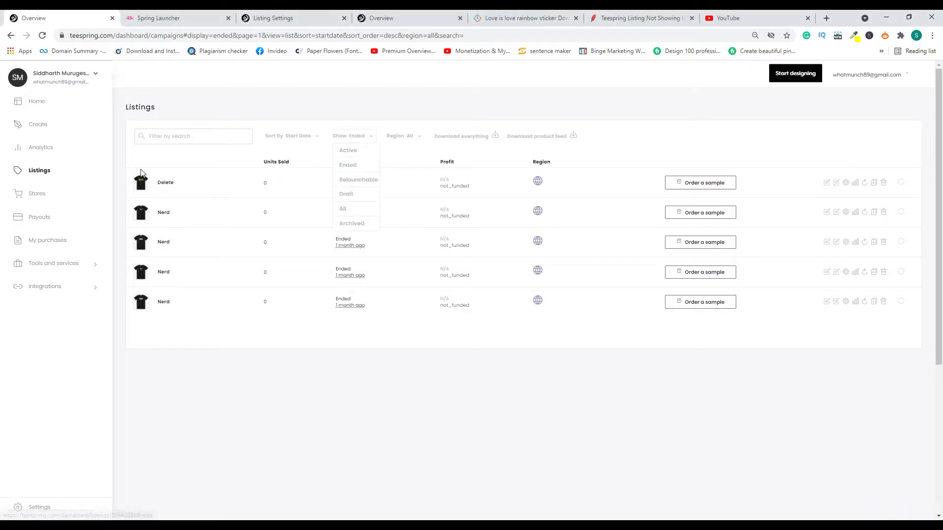
Filter listings to Active, switch back to Ended, then return to the Love is Love tee design
{"action": "left_click", "coordinate": [358, 151]}
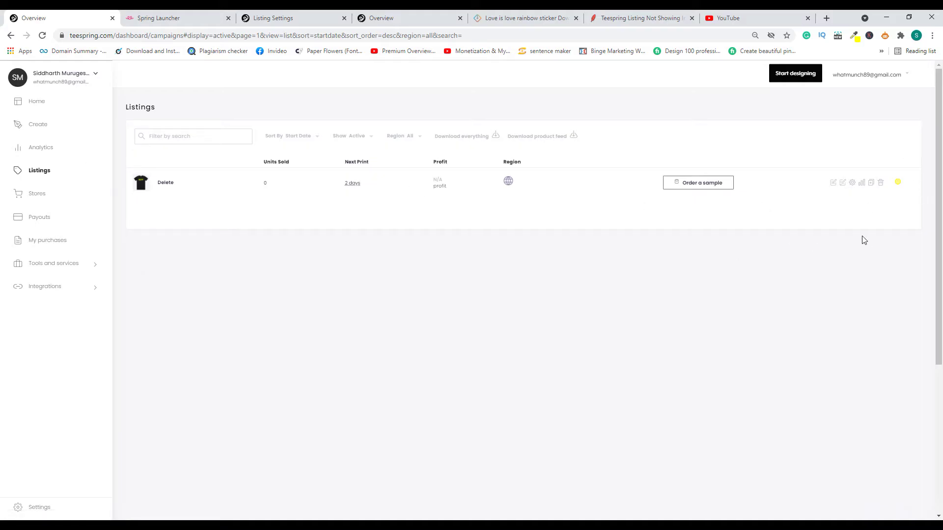
{"action": "left_click", "coordinate": [353, 142]}
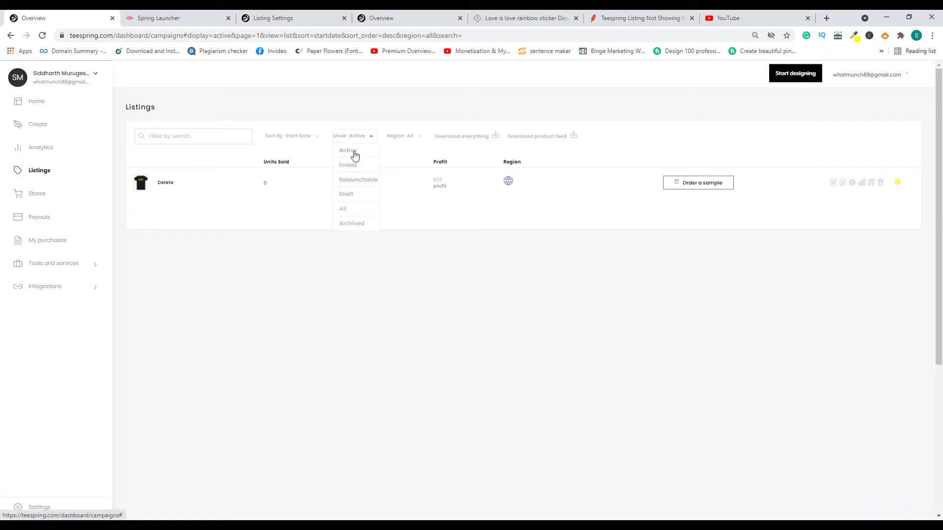
{"action": "left_click", "coordinate": [350, 166]}
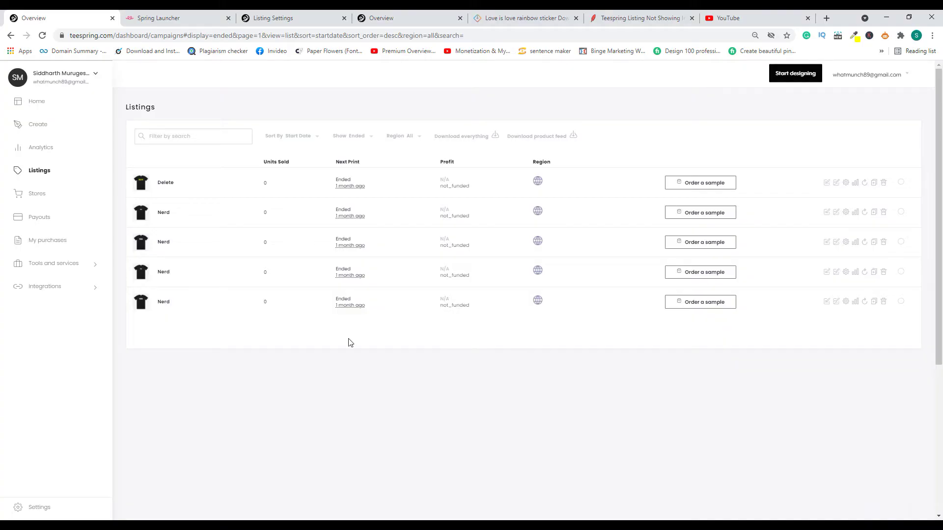
{"action": "left_click", "coordinate": [154, 16]}
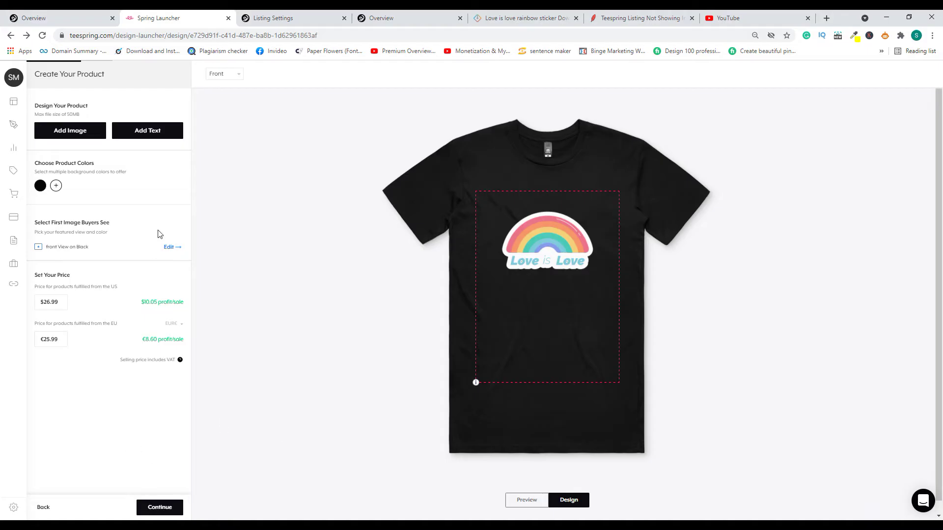
Continue past the product options and Add More Products to the Create Your Listing form
{"action": "left_click", "coordinate": [152, 510]}
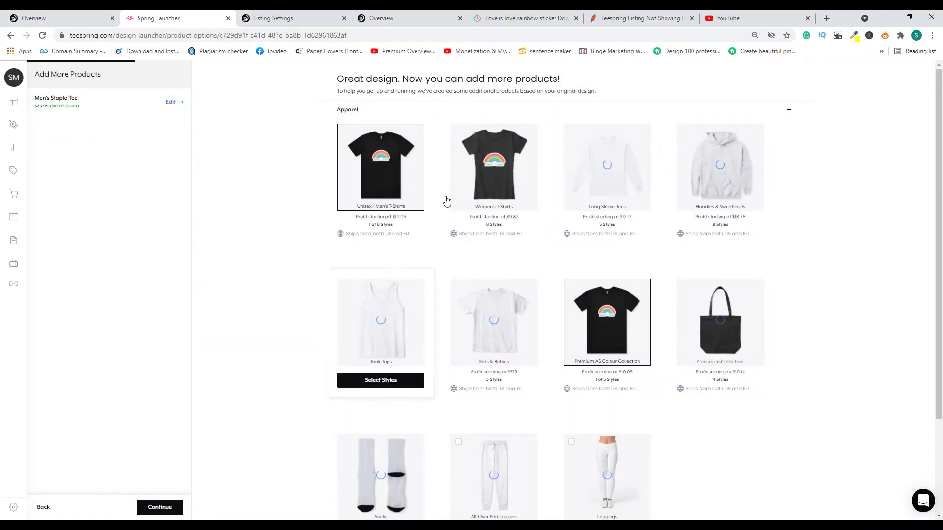
{"action": "left_click", "coordinate": [161, 510]}
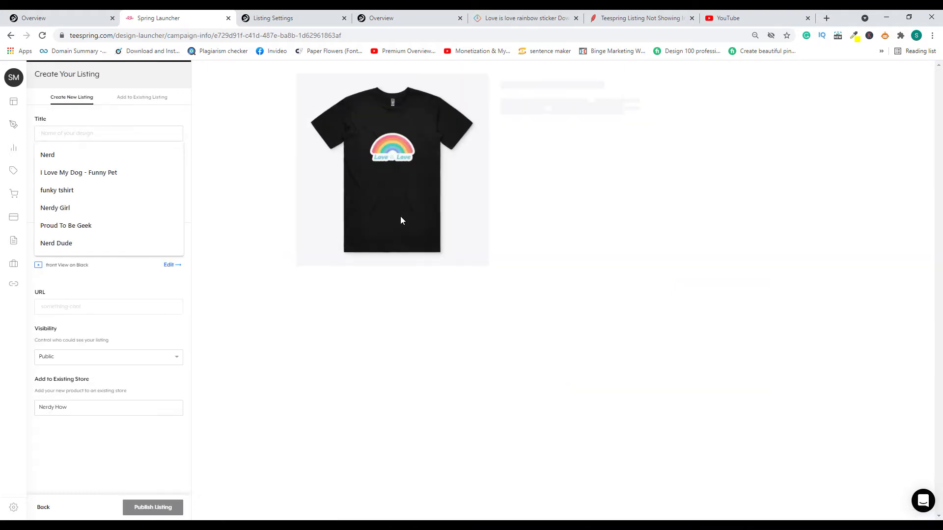
Enter 'Pride' as both the listing title and description
{"action": "type", "text": "Pride"}
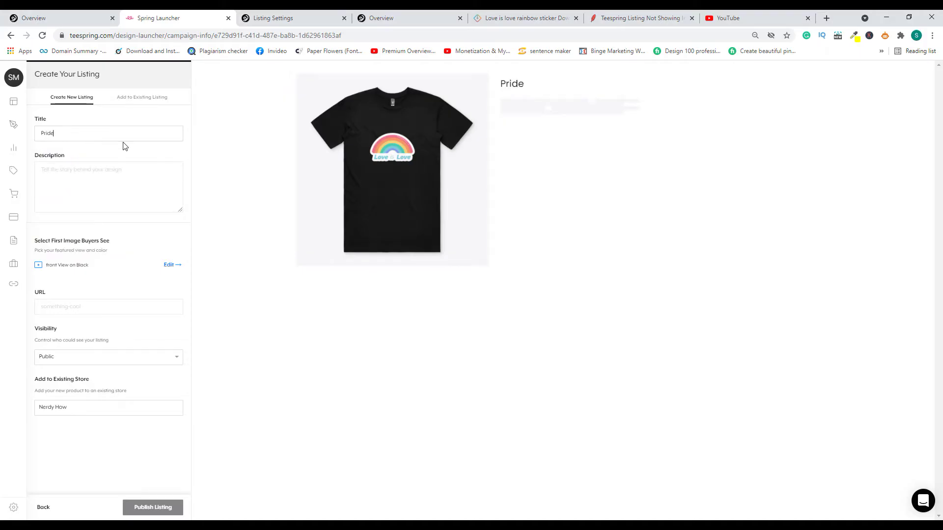
{"action": "key", "text": "ctrl+a"}
{"action": "key", "text": "ctrl+c"}
{"action": "left_click", "coordinate": [104, 172]}
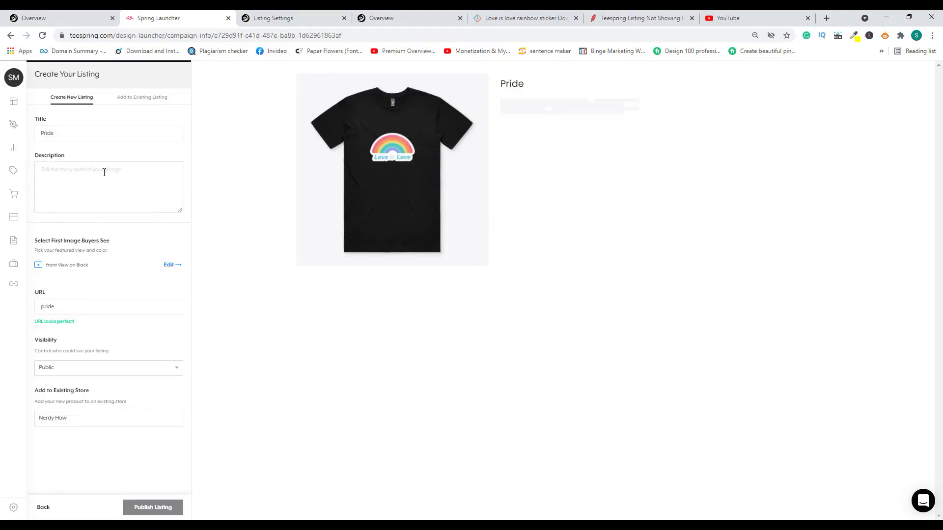
{"action": "key", "text": "ctrl+v"}
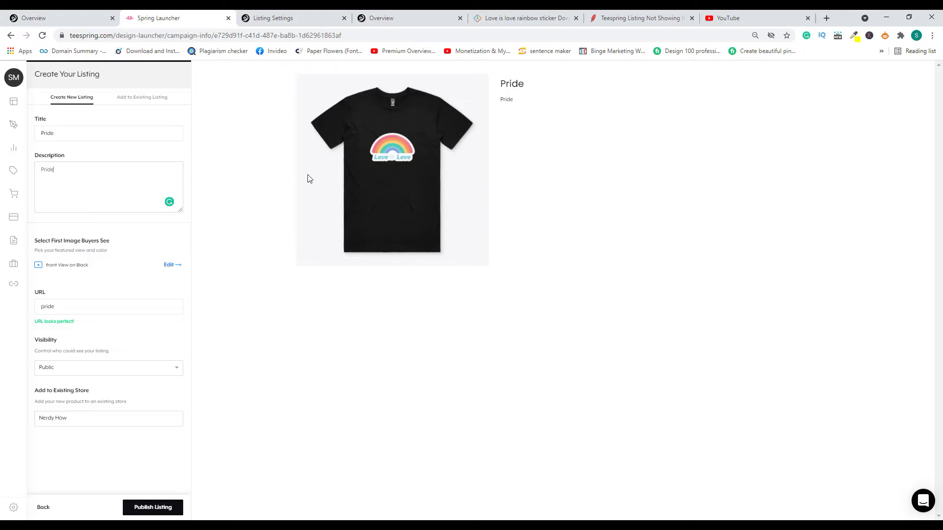
Check the rainbow sticker's Vexels source page, then confirm visibility stays Public
{"action": "left_click", "coordinate": [550, 14]}
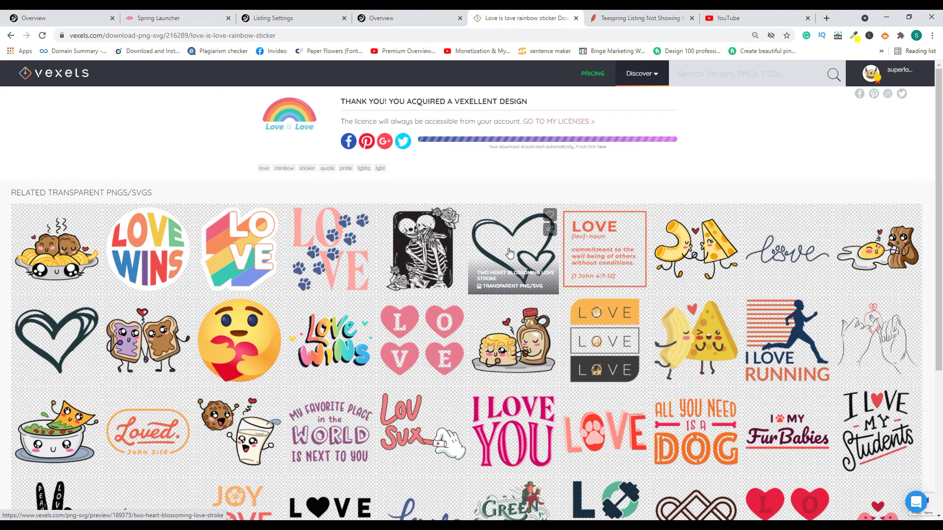
{"action": "left_click", "coordinate": [162, 14]}
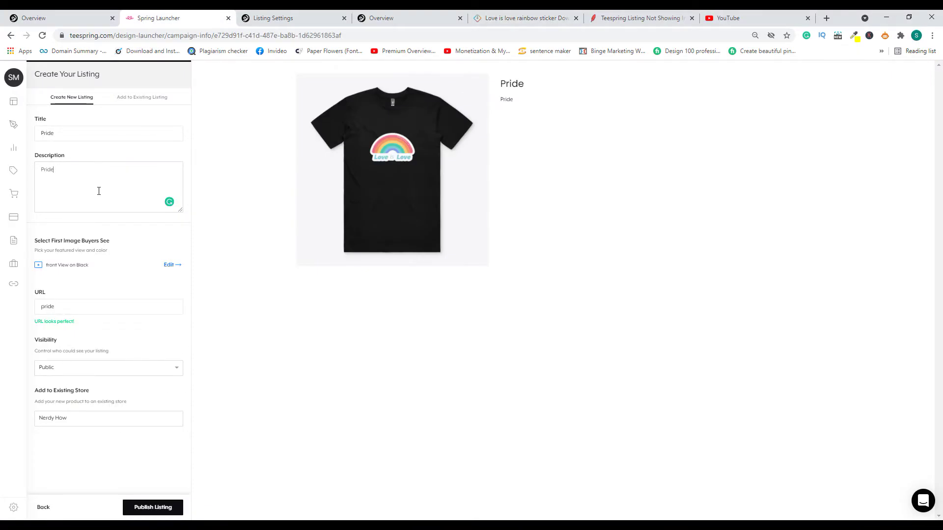
{"action": "left_click", "coordinate": [105, 374]}
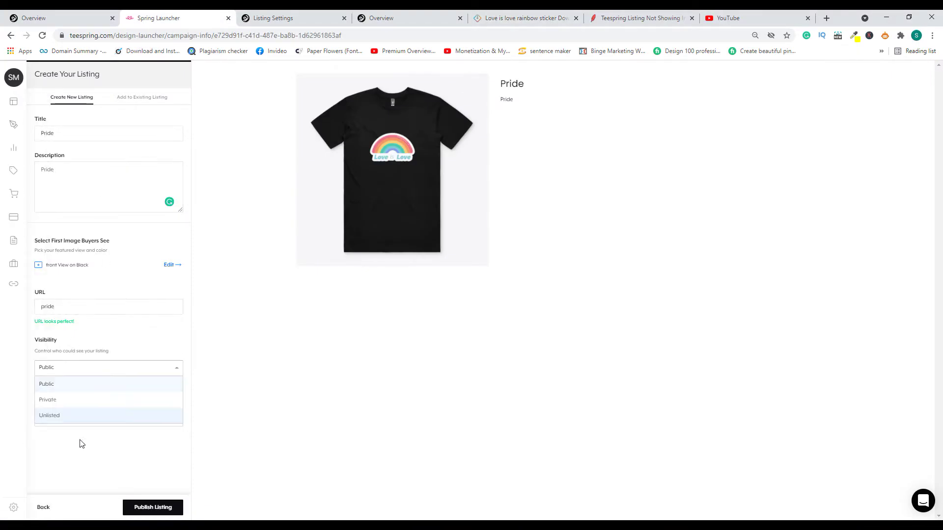
{"action": "left_click", "coordinate": [80, 442]}
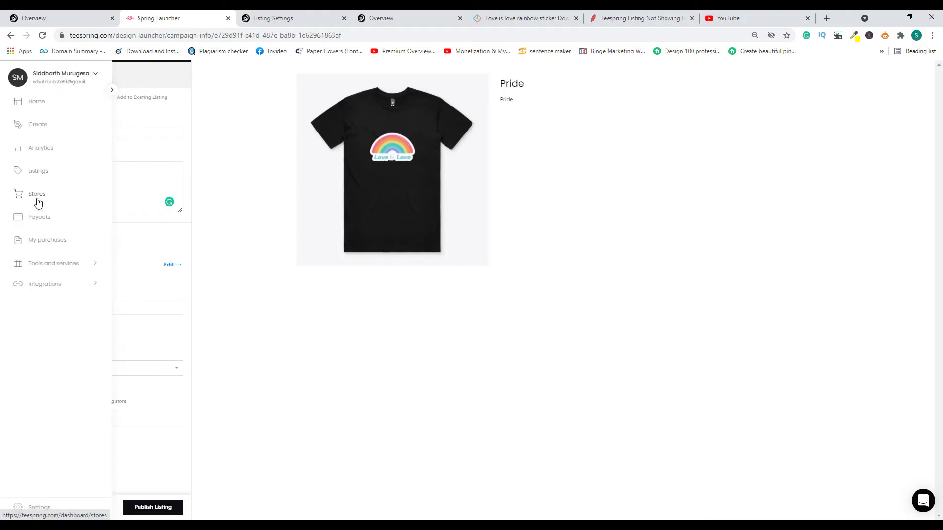
Review the Nerdy How store, view the Nerd listing's Private settings, then return to Listings
{"action": "left_click", "coordinate": [38, 196]}
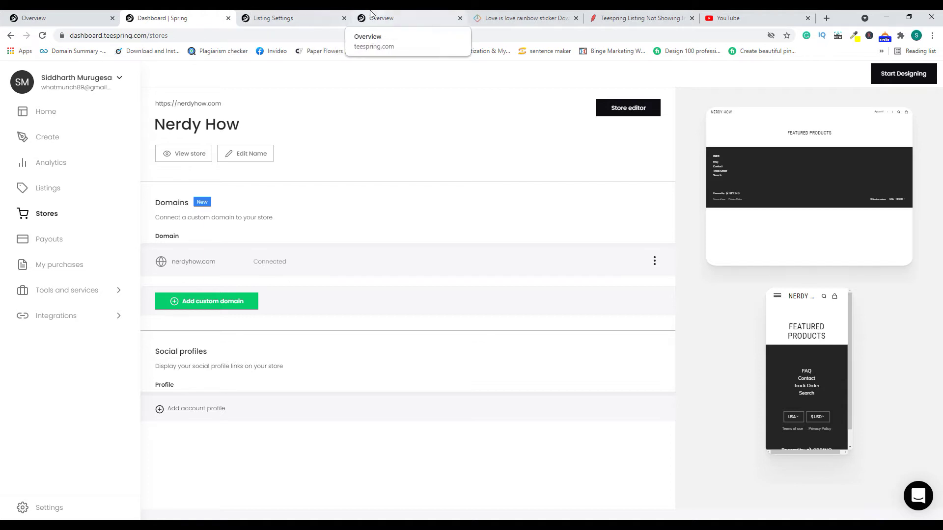
{"action": "left_click", "coordinate": [296, 15]}
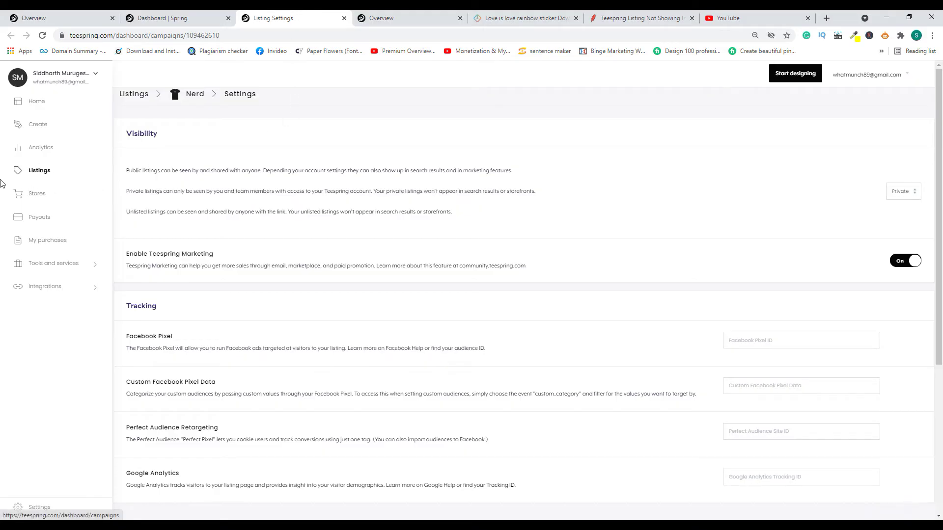
{"action": "left_click", "coordinate": [51, 181]}
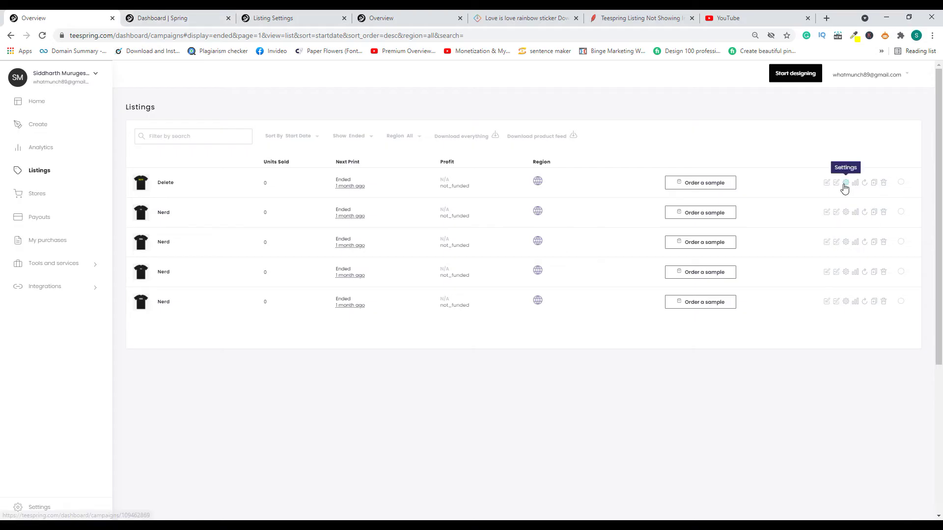
Try the Nerd listing's Private, Public and Unlisted visibility options, finally setting it to Public
{"action": "left_click", "coordinate": [295, 18]}
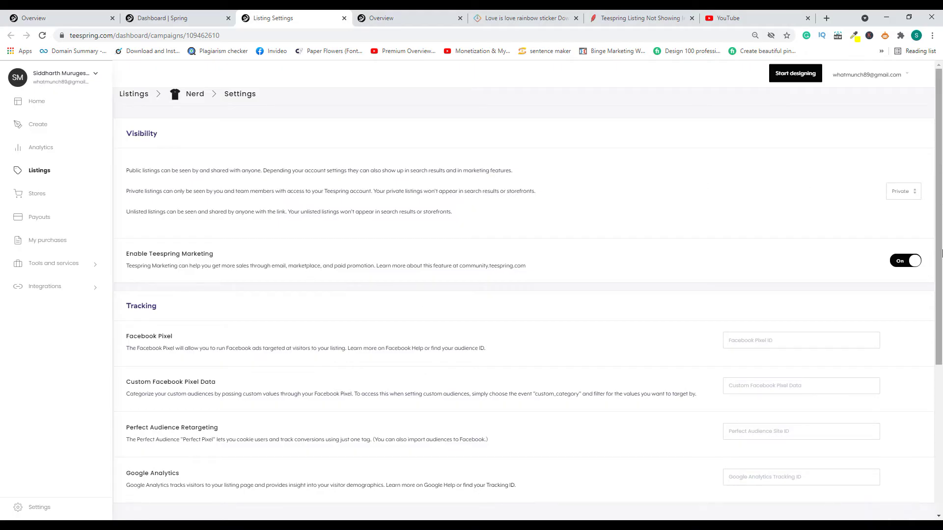
{"action": "left_click", "coordinate": [900, 193]}
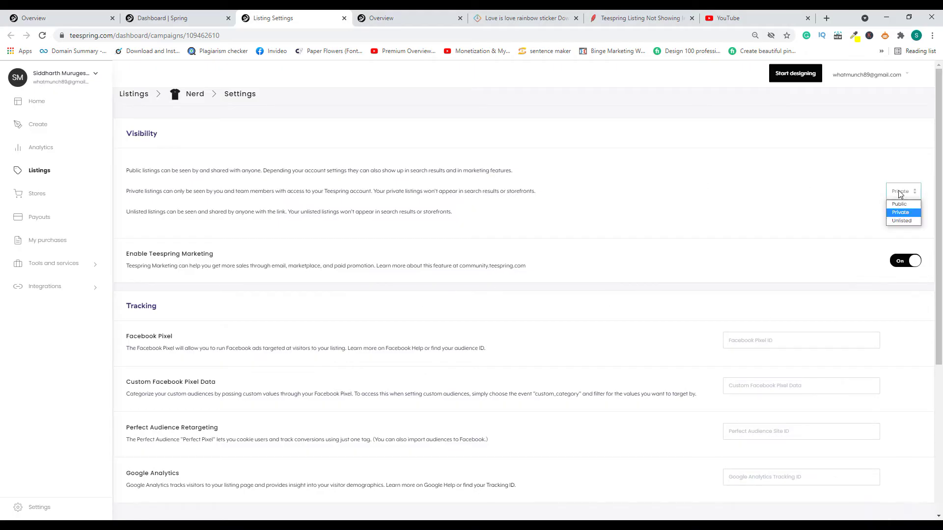
{"action": "left_click", "coordinate": [900, 214]}
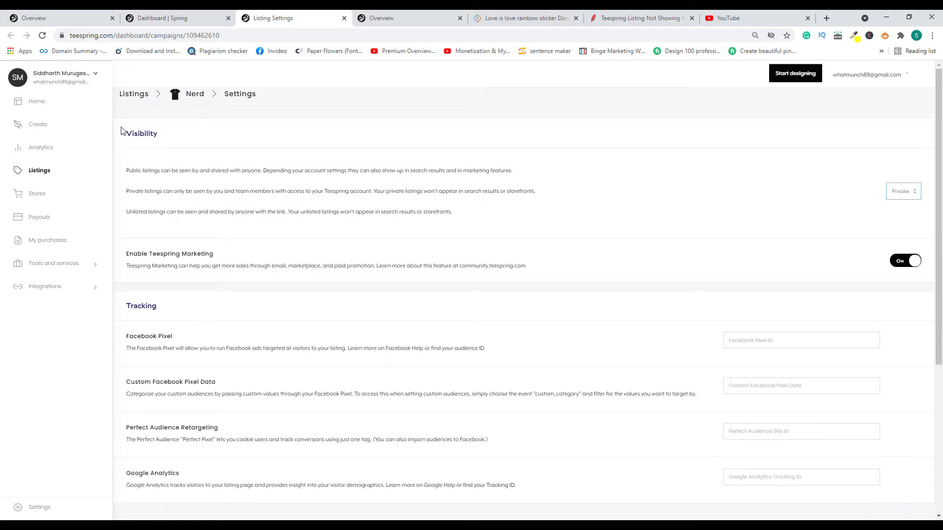
{"action": "left_click", "coordinate": [893, 191]}
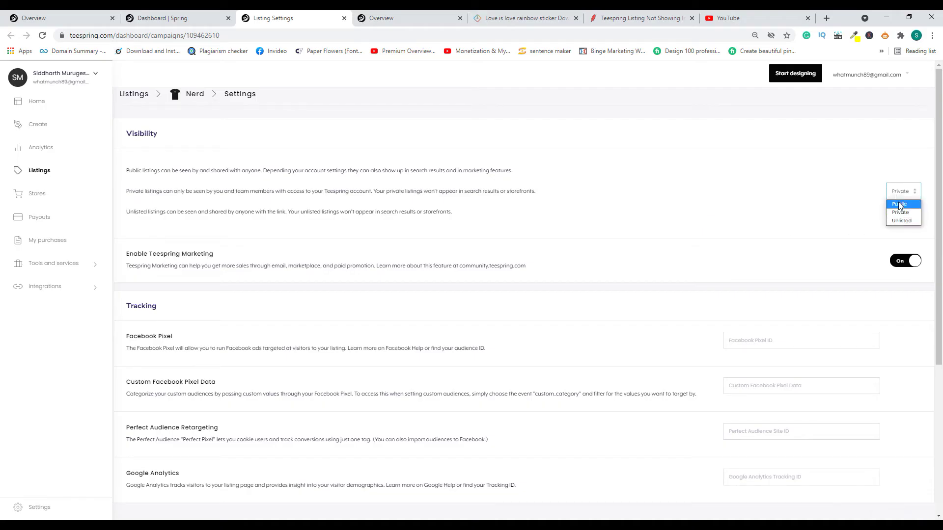
{"action": "left_click", "coordinate": [900, 205]}
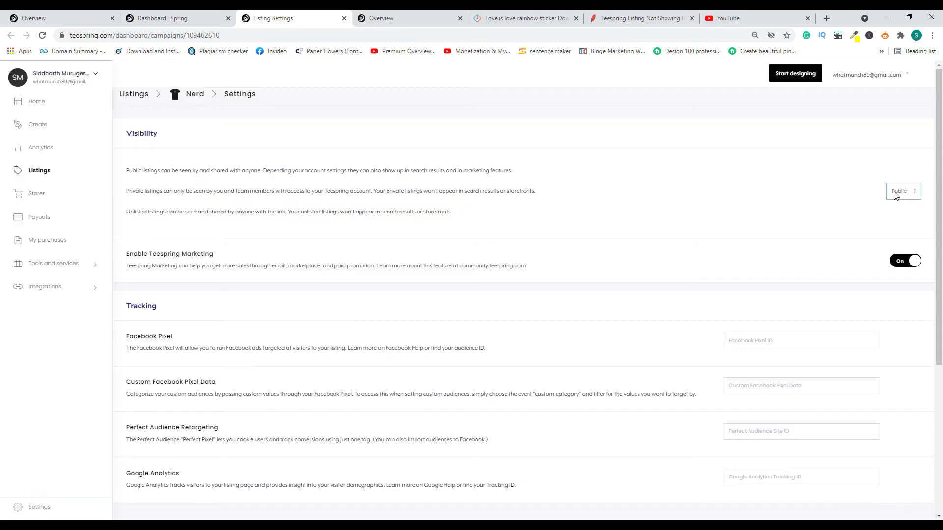
{"action": "left_click", "coordinate": [894, 196]}
{"action": "left_click", "coordinate": [901, 219]}
{"action": "left_click", "coordinate": [901, 191]}
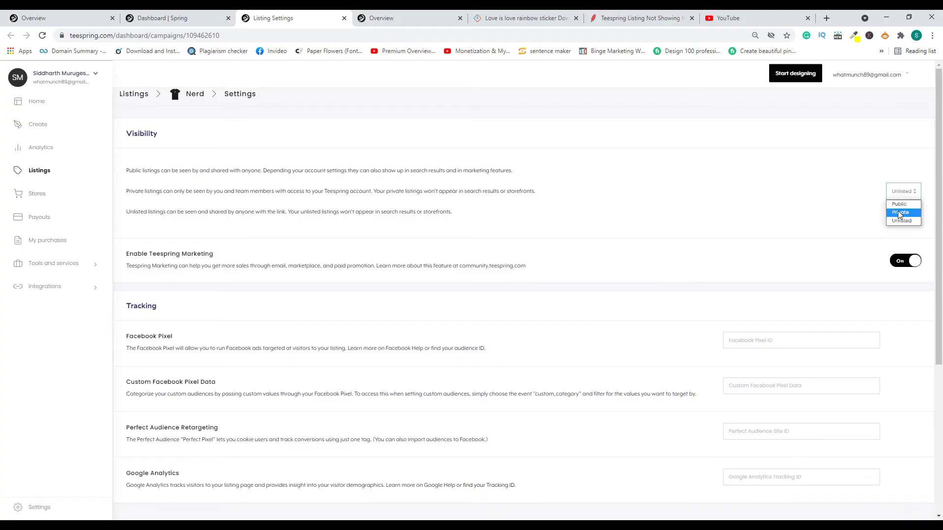
{"action": "left_click", "coordinate": [899, 204]}
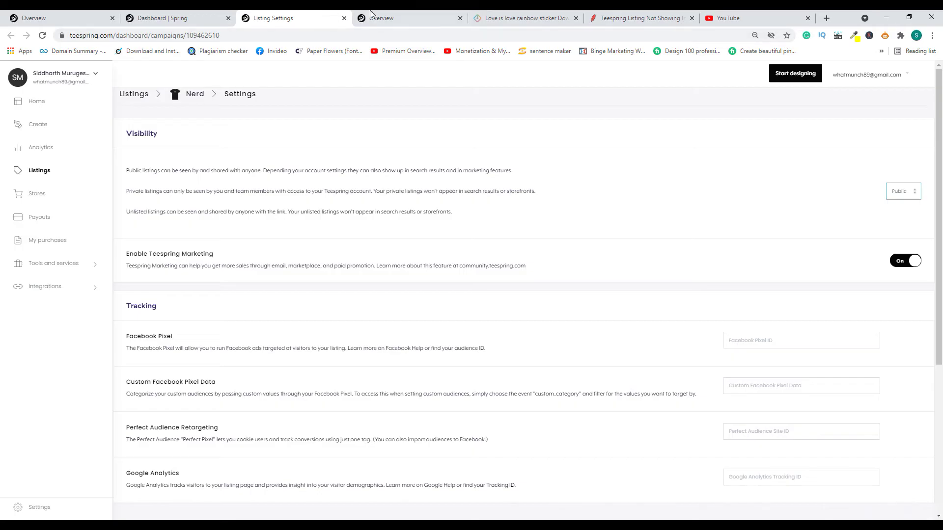
View the archived Nerd listing on the Overview page and open its design for editing
{"action": "left_click", "coordinate": [398, 13]}
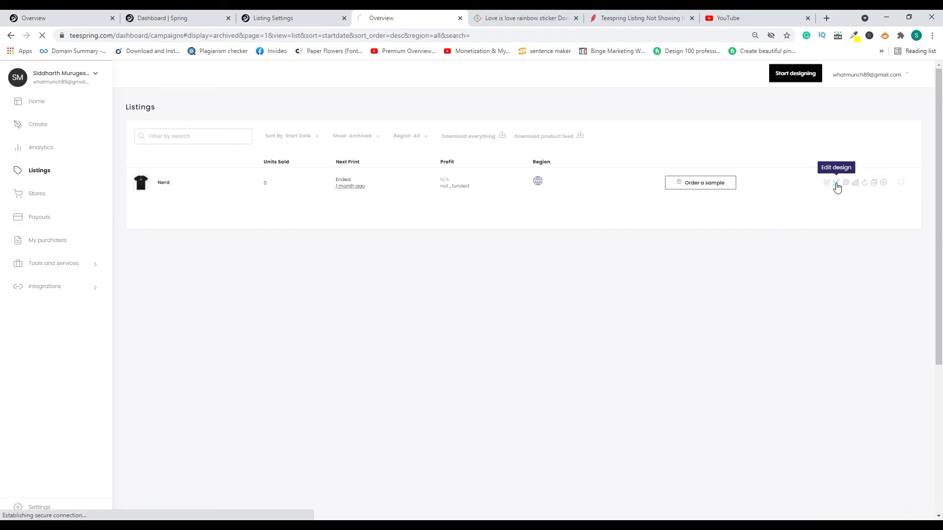
{"action": "left_click", "coordinate": [872, 187]}
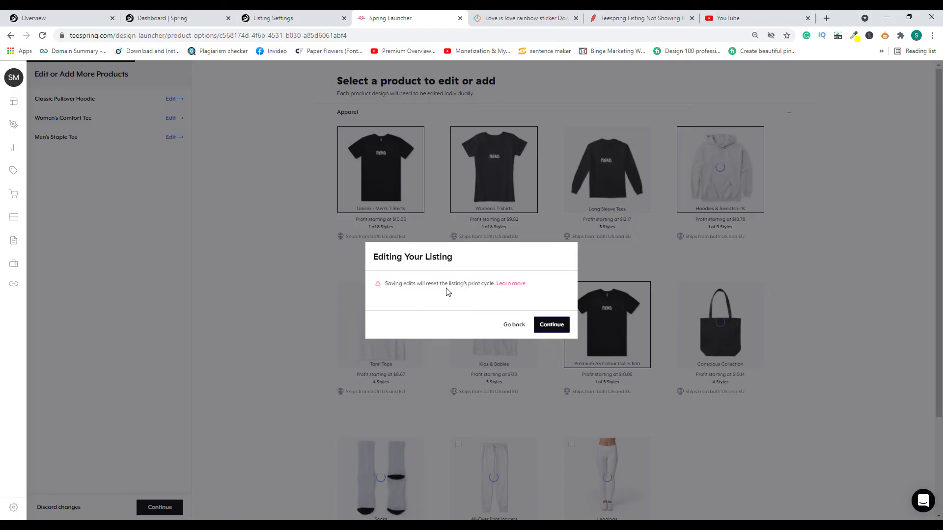
Accept the print-cycle reset warning, save the Nerd design edits, and dismiss the unknown error
{"action": "left_click", "coordinate": [556, 323]}
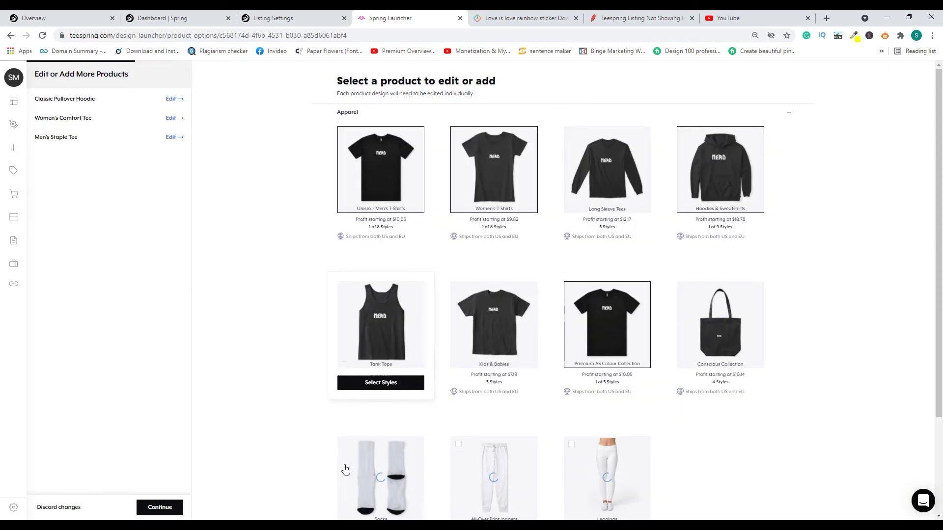
{"action": "left_click", "coordinate": [160, 509]}
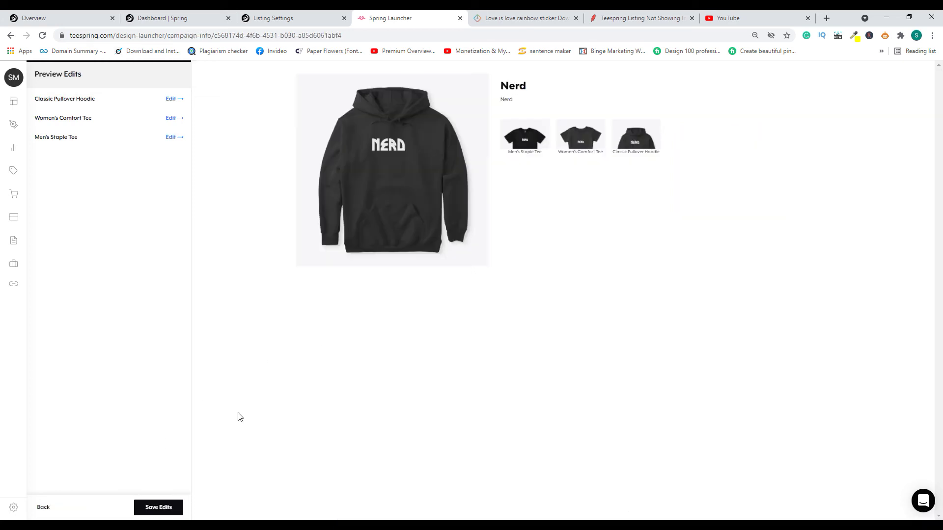
{"action": "left_click", "coordinate": [151, 508]}
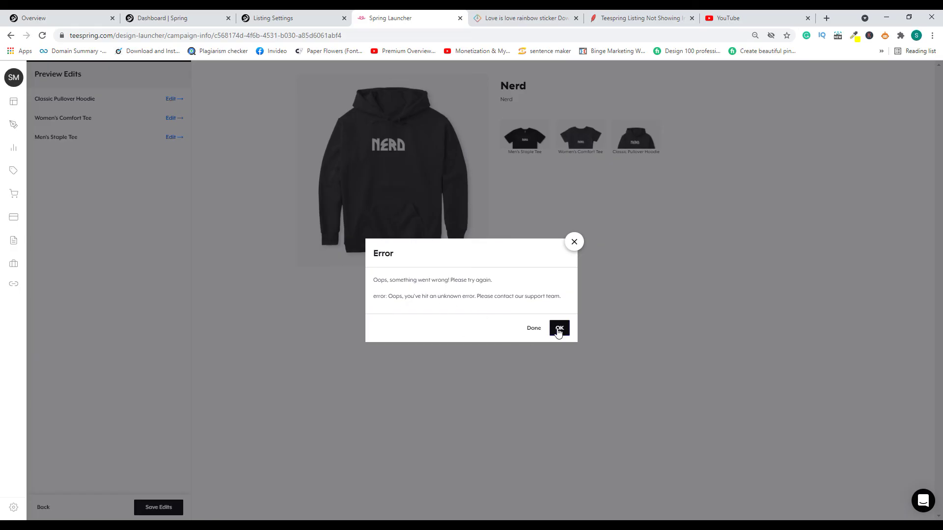
{"action": "left_click", "coordinate": [573, 242]}
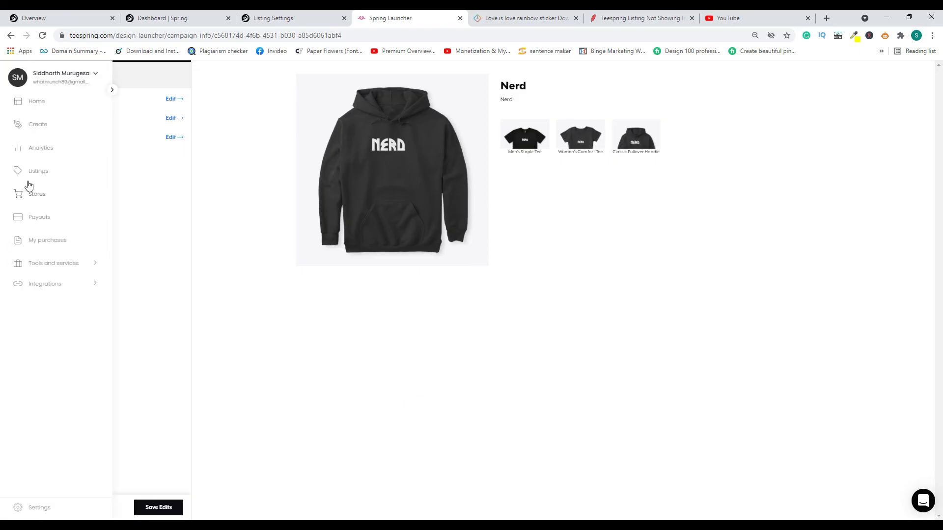
Unarchive the Nerd listing from the Archived filter, then set Show to All
{"action": "left_click", "coordinate": [35, 173]}
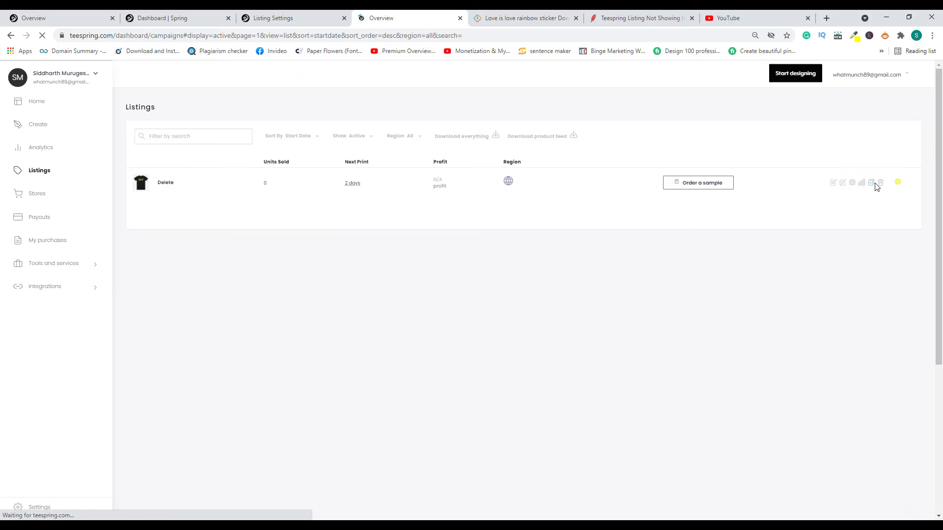
{"action": "left_click", "coordinate": [361, 138]}
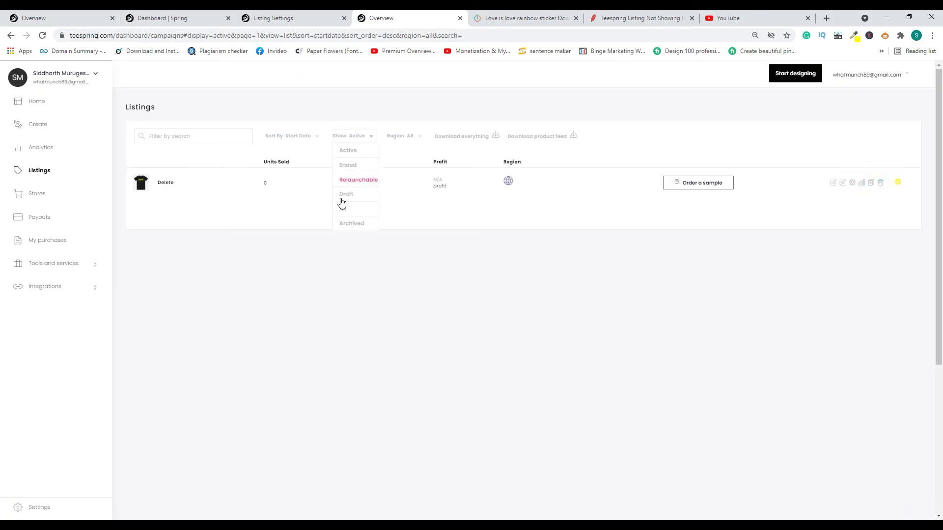
{"action": "left_click", "coordinate": [348, 222]}
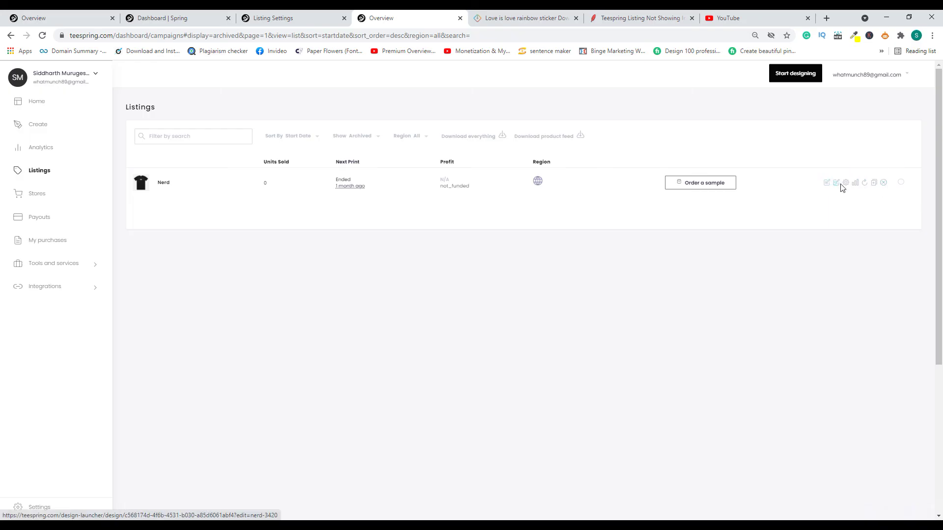
{"action": "left_click", "coordinate": [878, 188]}
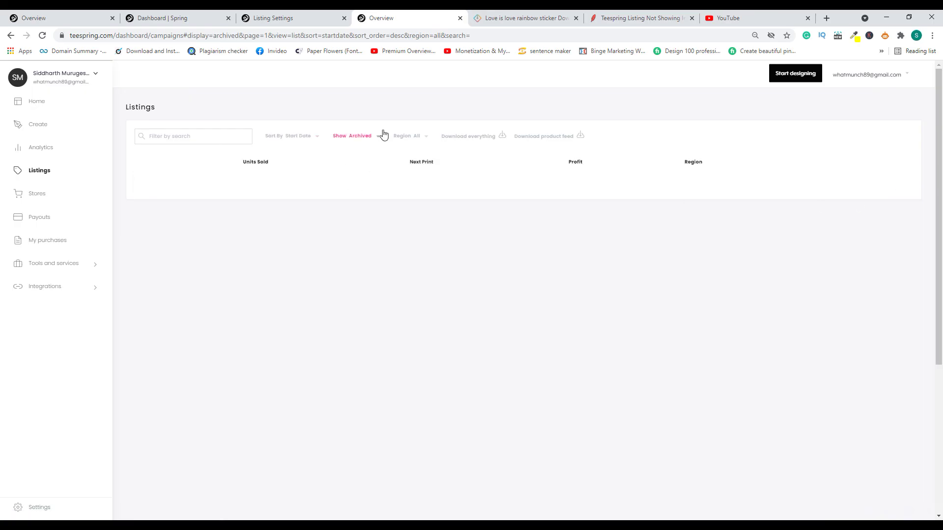
{"action": "left_click", "coordinate": [370, 136]}
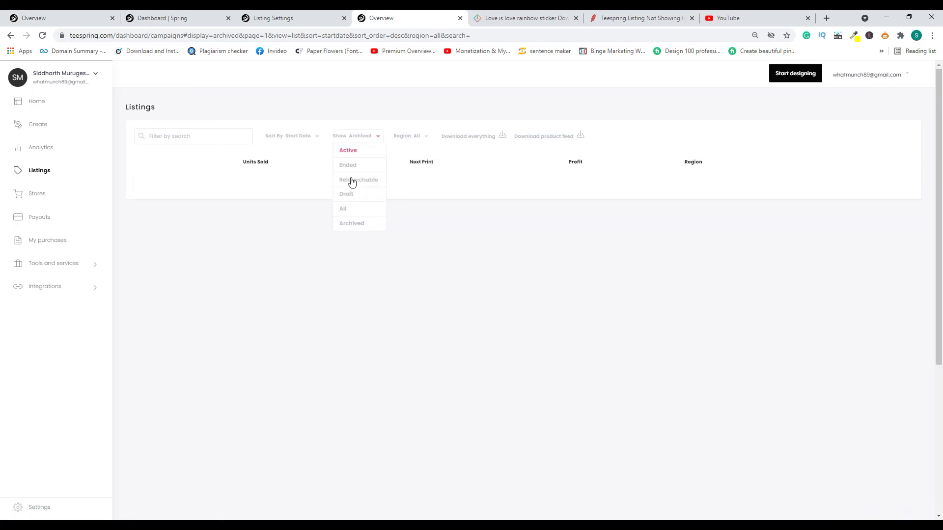
{"action": "left_click", "coordinate": [344, 209]}
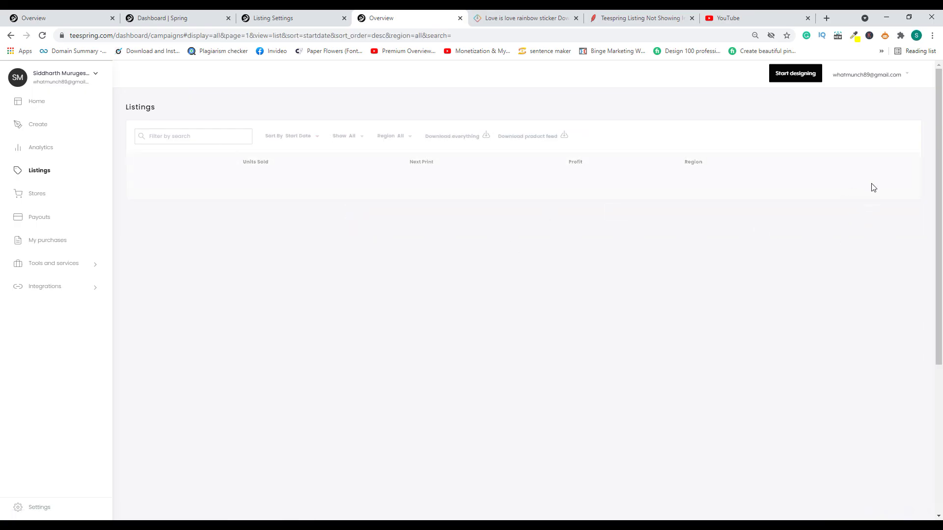